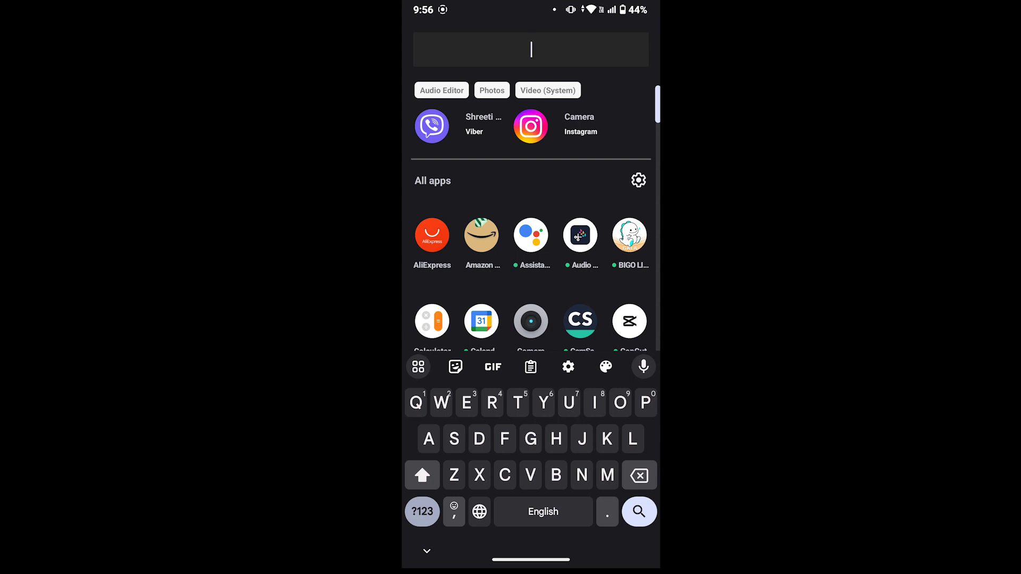
{"action": "type", "text": "Pl"}
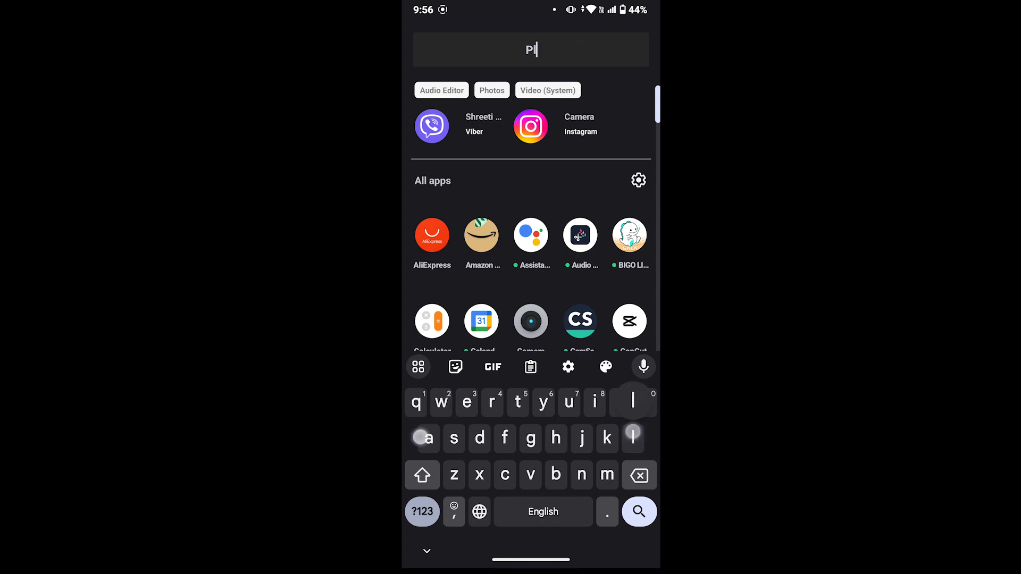
{"action": "type", "text": "ay"}
Search the Play Store for 'viber' and launch the installed Rakuten Viber Messenger.
{"action": "key", "text": "Return"}
{"action": "type", "text": "vi"}
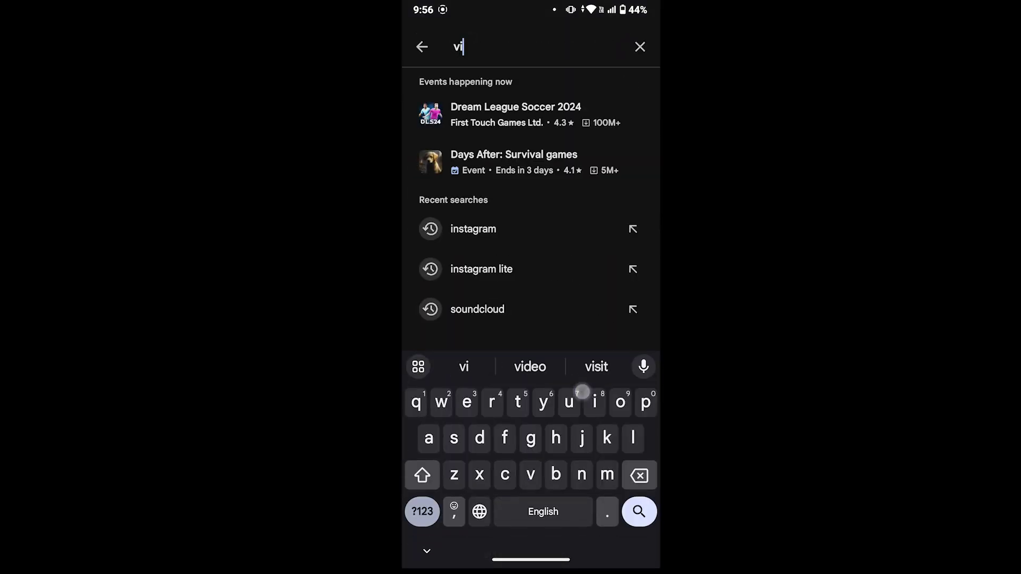
{"action": "type", "text": "ber"}
{"action": "key", "text": "Return"}
{"action": "scroll", "coordinate": [531, 319], "scroll_direction": "down", "scroll_amount": 2}
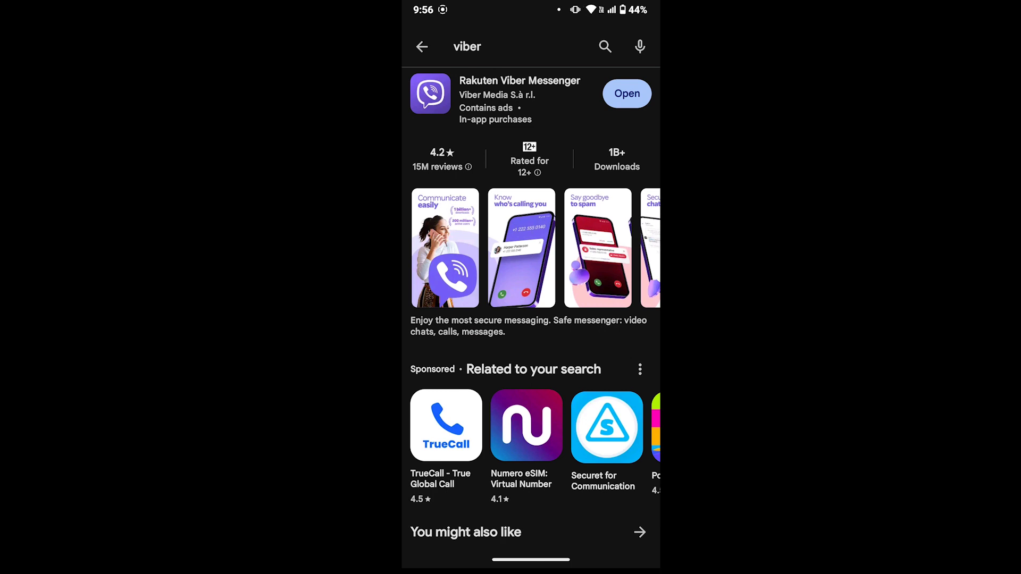
{"action": "left_click", "coordinate": [627, 94]}
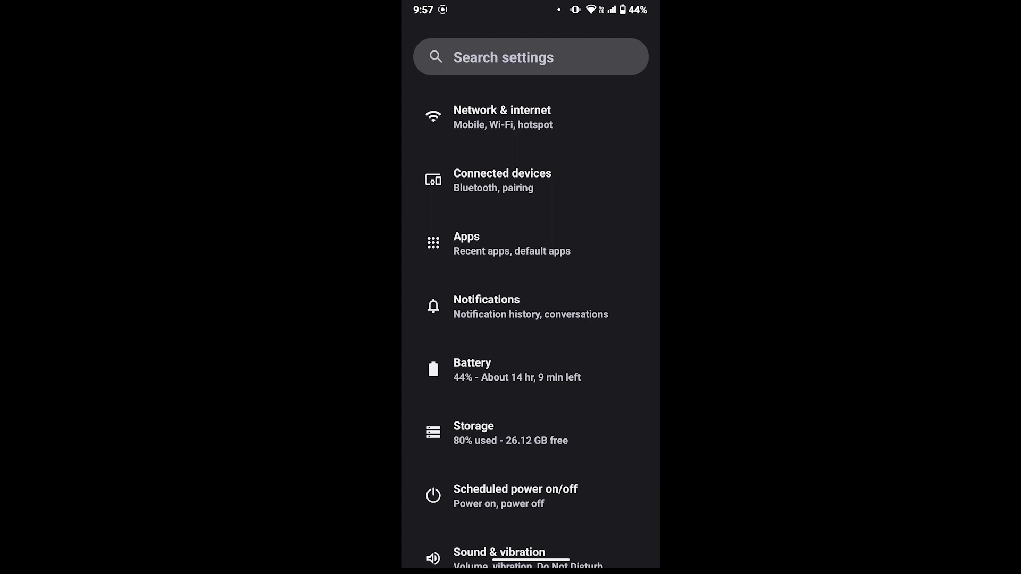
Open the Apps list from the Settings main page.
{"action": "left_click", "coordinate": [527, 243]}
Open Viber's Storage & cache page (32.37 MB cache, 653 MB total) and clear the cache.
{"action": "left_click", "coordinate": [555, 220]}
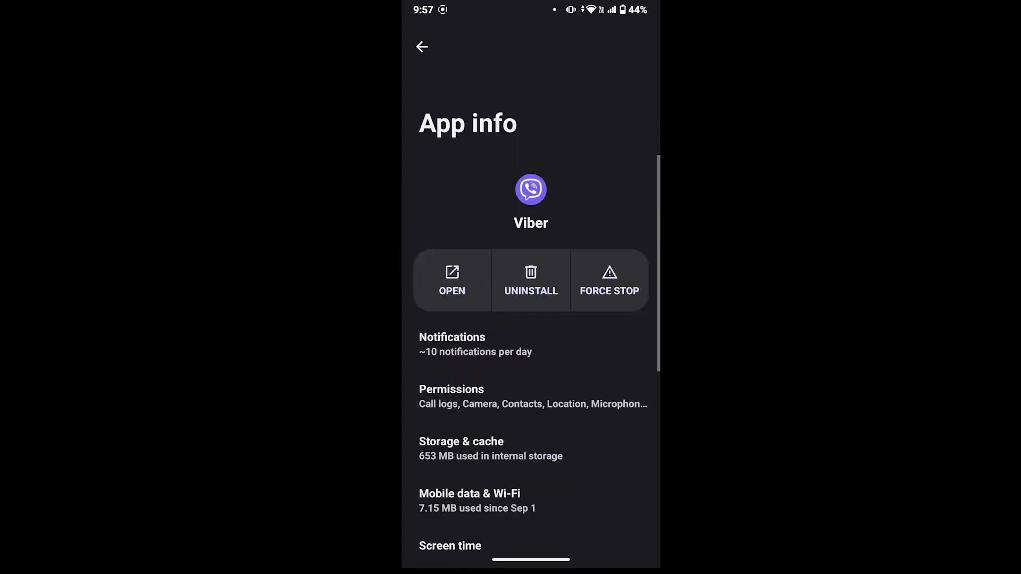
{"action": "scroll", "coordinate": [592, 358], "scroll_direction": "down", "scroll_amount": 2}
{"action": "left_click", "coordinate": [595, 336]}
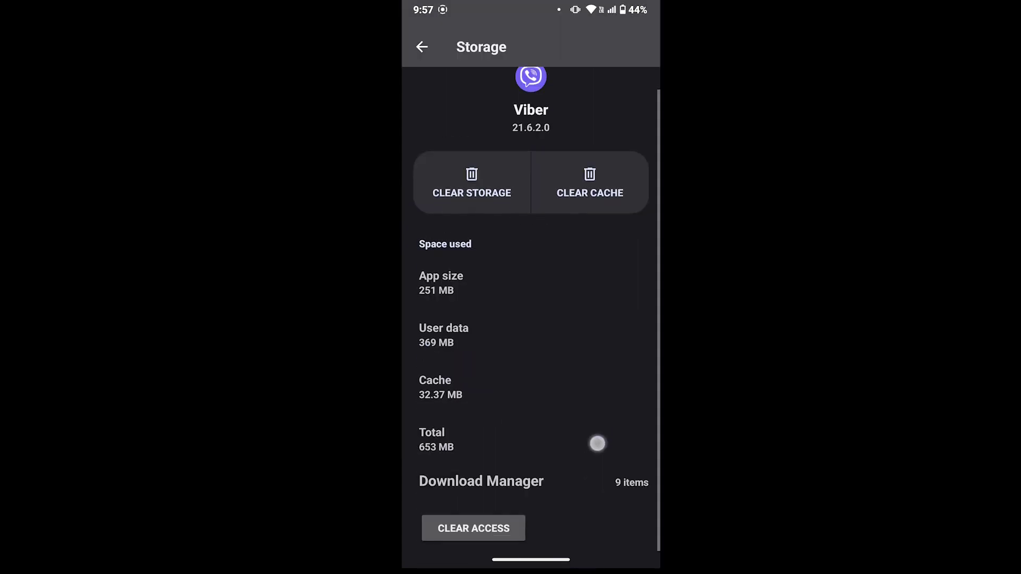
{"action": "scroll", "coordinate": [597, 443], "scroll_direction": "up", "scroll_amount": 1}
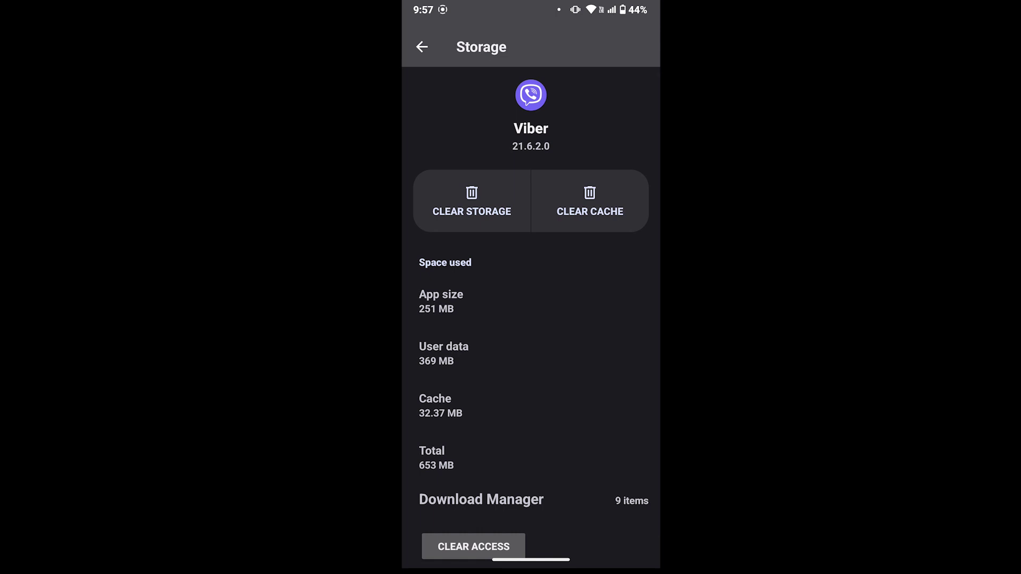
{"action": "left_click", "coordinate": [605, 207]}
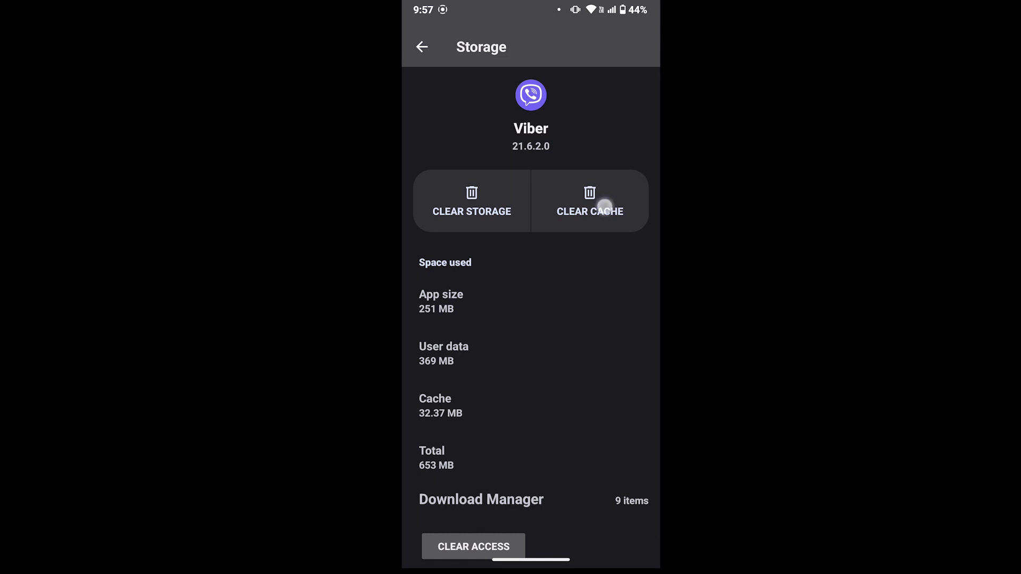